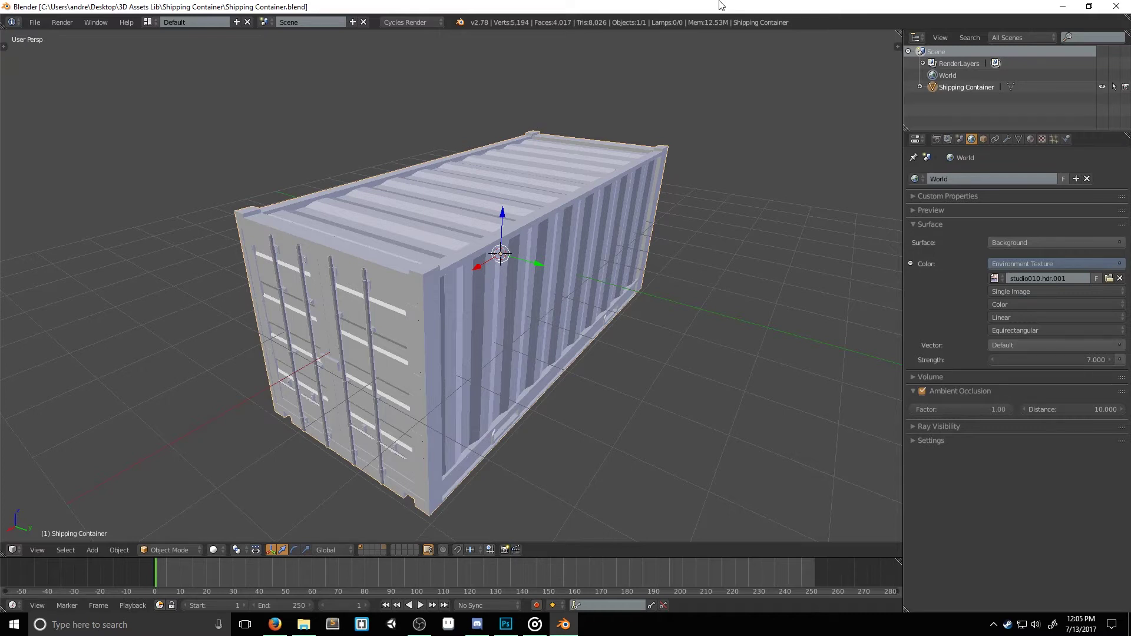
# - Show the scene's Render settings in the Properties editor
pyautogui.click(936, 140)
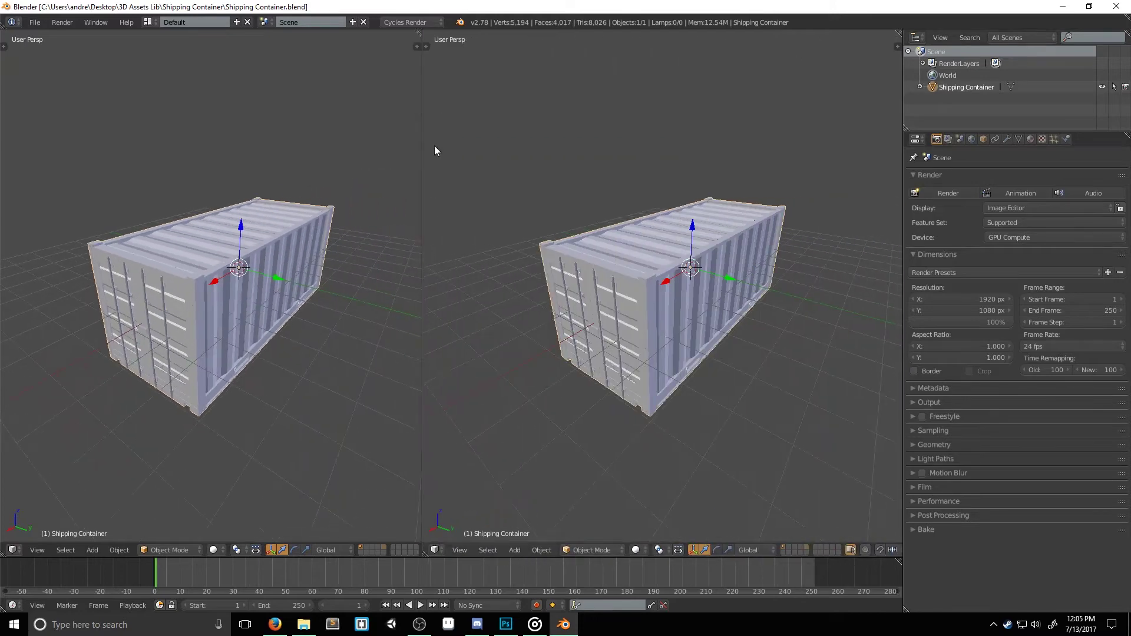
# - Make the right area an image editor with a new image named 'AO_Shipping Container'
pyautogui.click(436, 550)
pyautogui.click(461, 458)
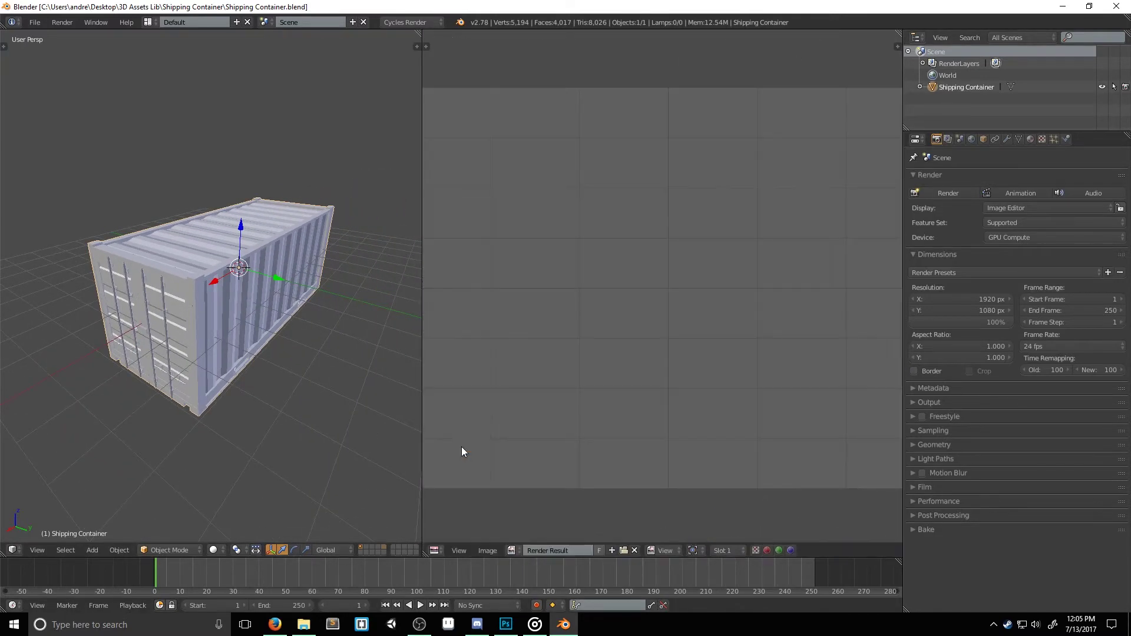
pyautogui.click(485, 550)
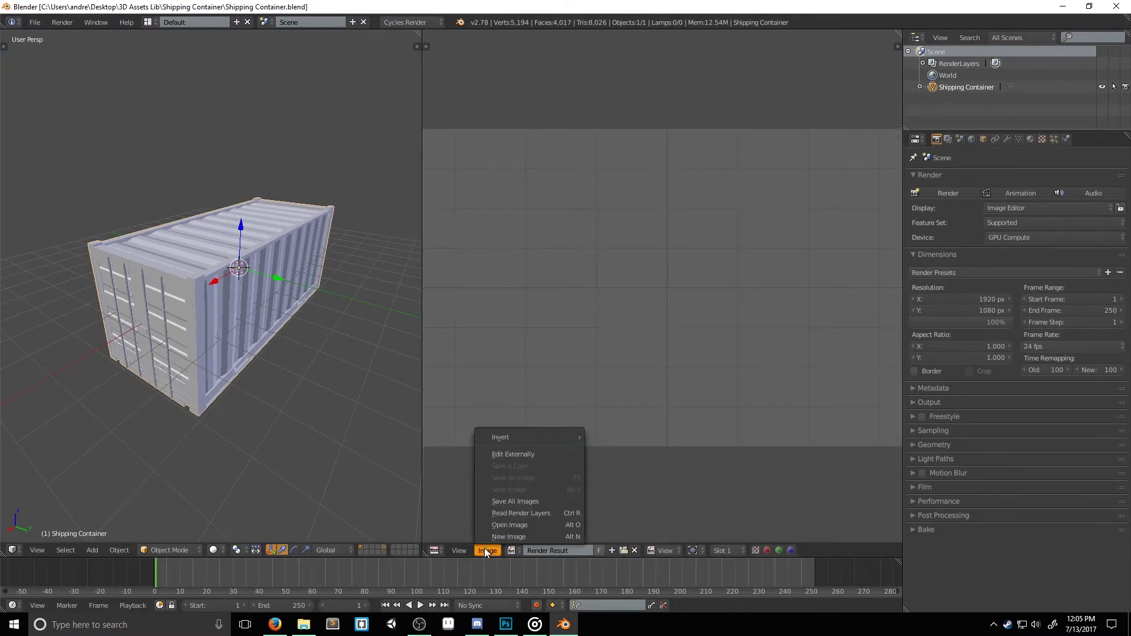
pyautogui.click(513, 535)
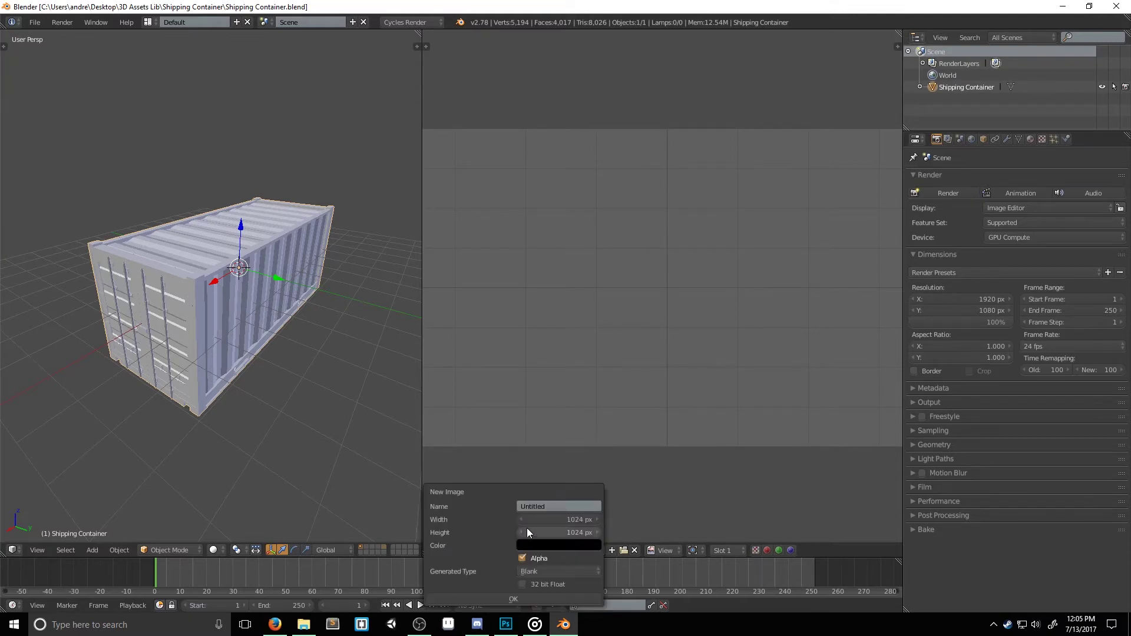
pyautogui.write('AO')
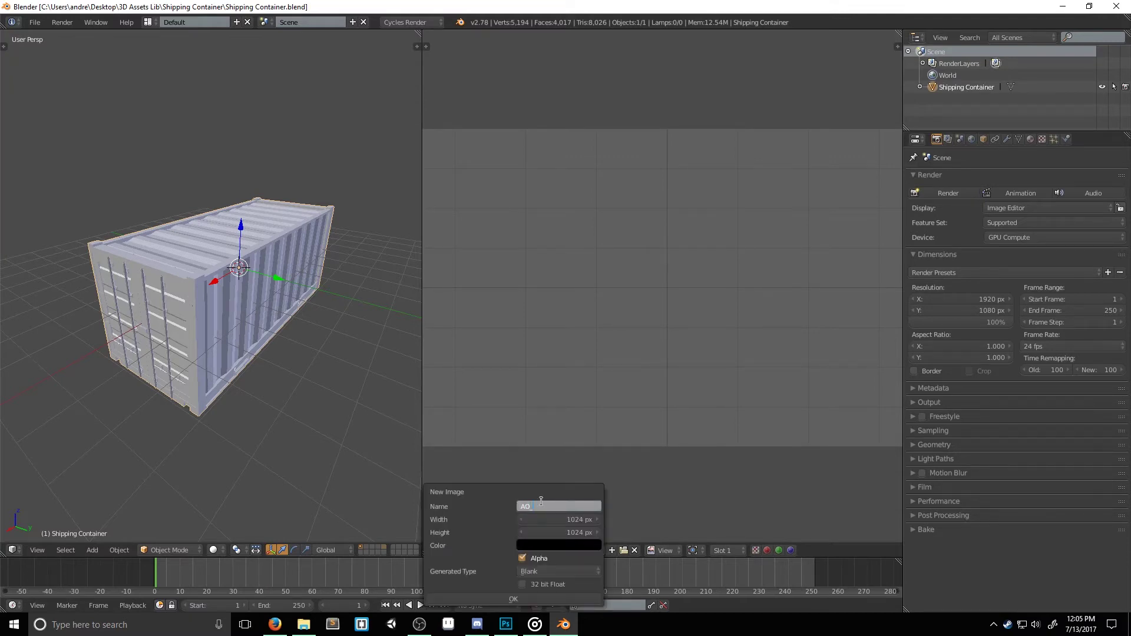
pyautogui.write('_Shipping Container')
pyautogui.click(513, 599)
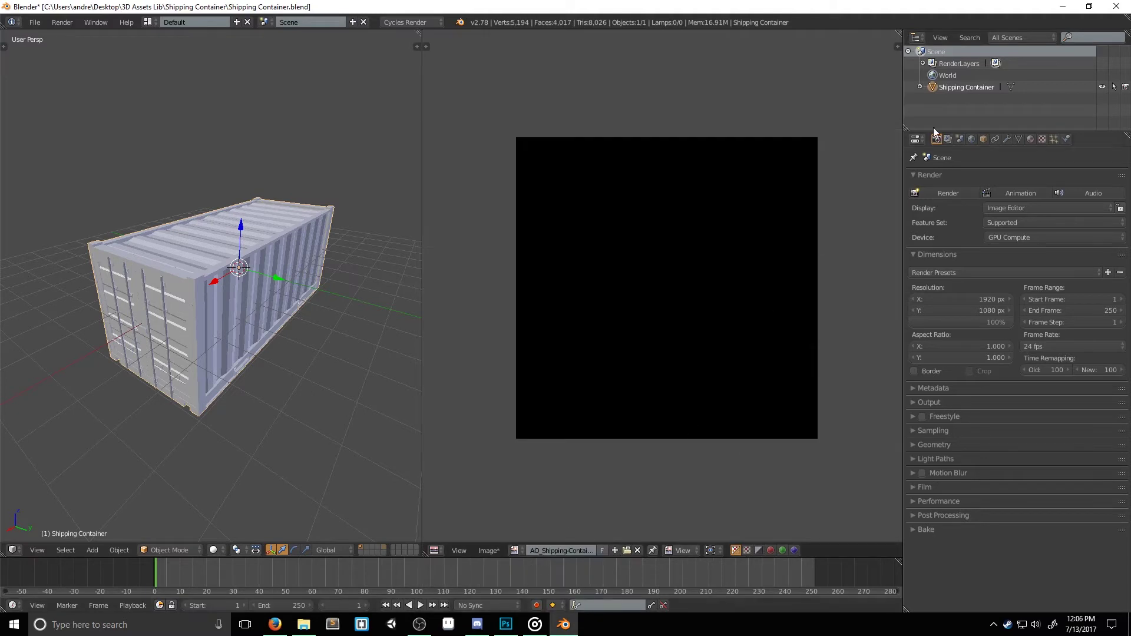
# - Show the Orange Shipping Container material's Image Texture and Diffuse BSDF nodes, sidebar hidden
pyautogui.click(1029, 139)
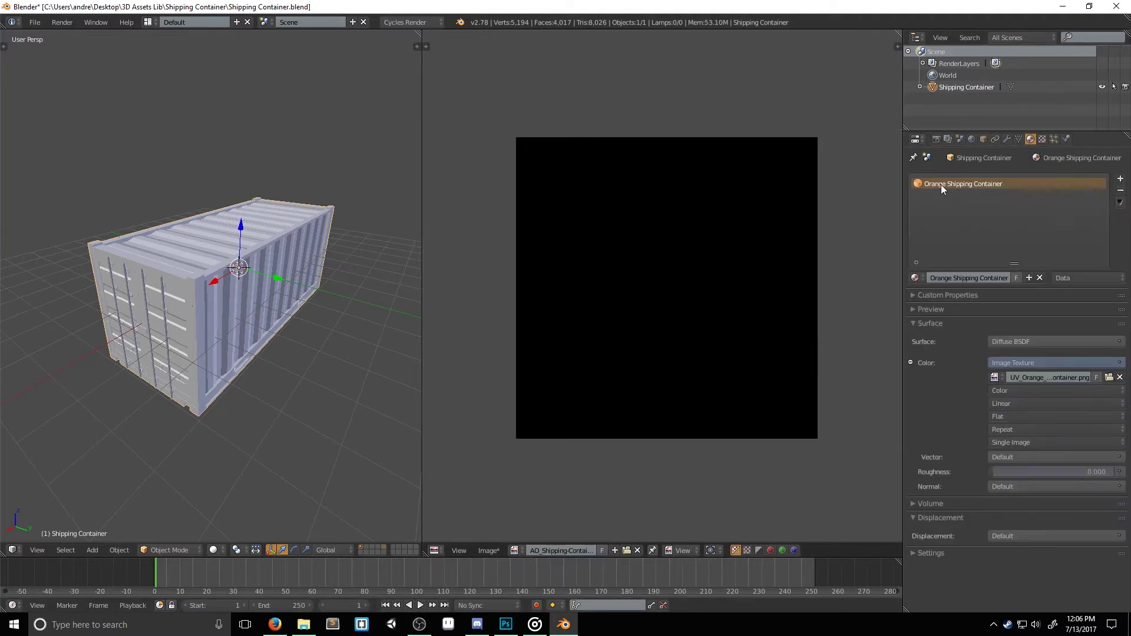
pyautogui.click(434, 550)
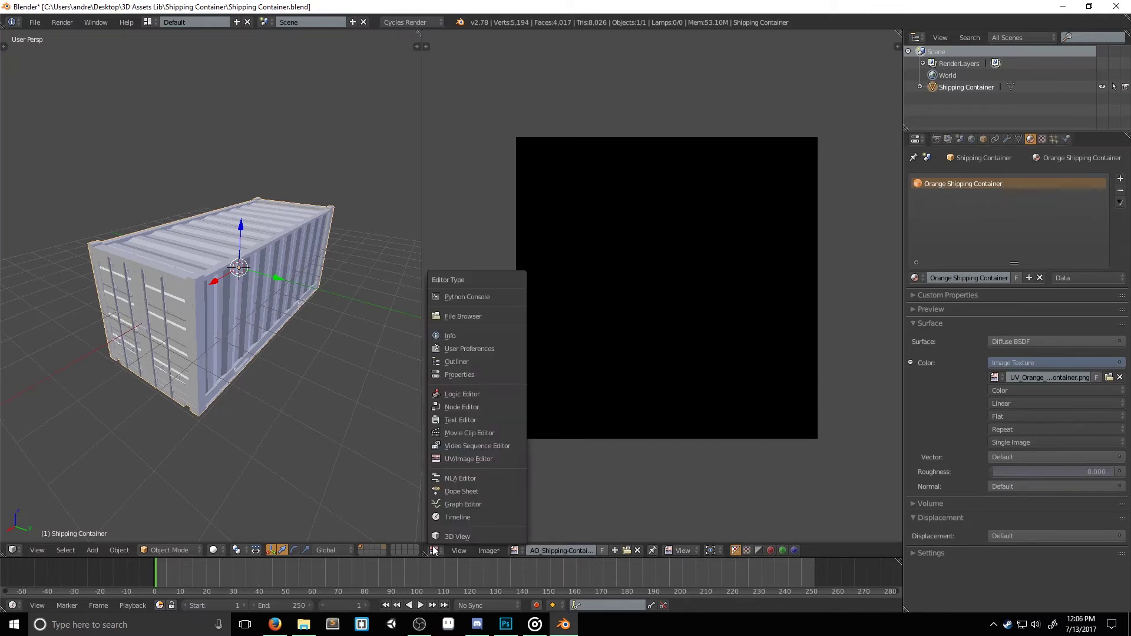
pyautogui.click(463, 408)
pyautogui.moveTo(510, 341); pyautogui.dragTo(603, 344, button='middle')
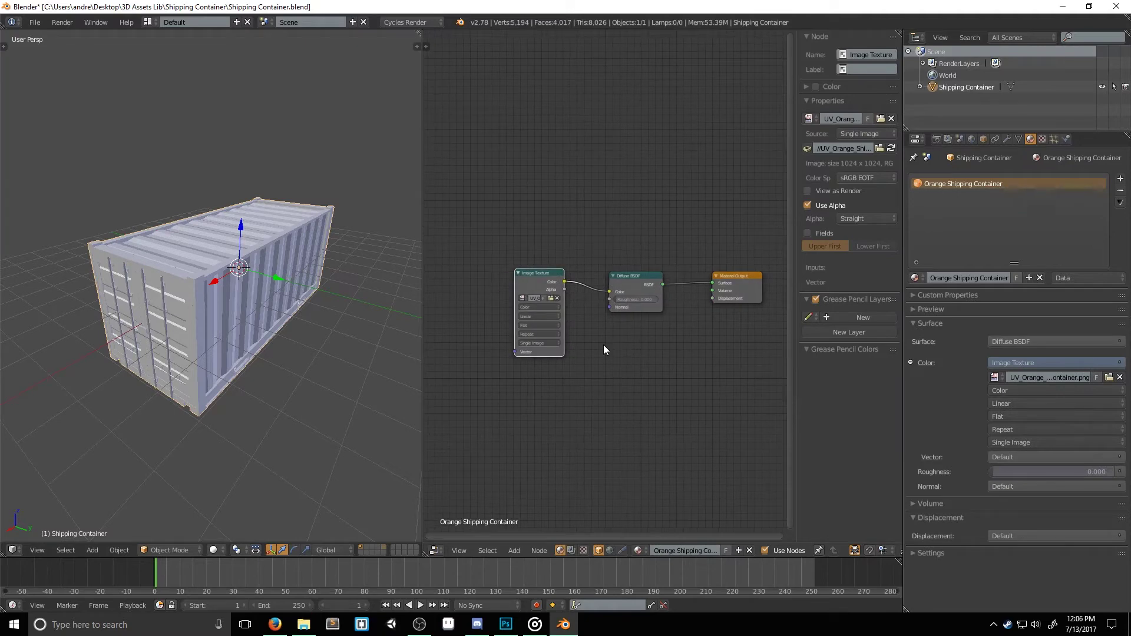
pyautogui.press('n')
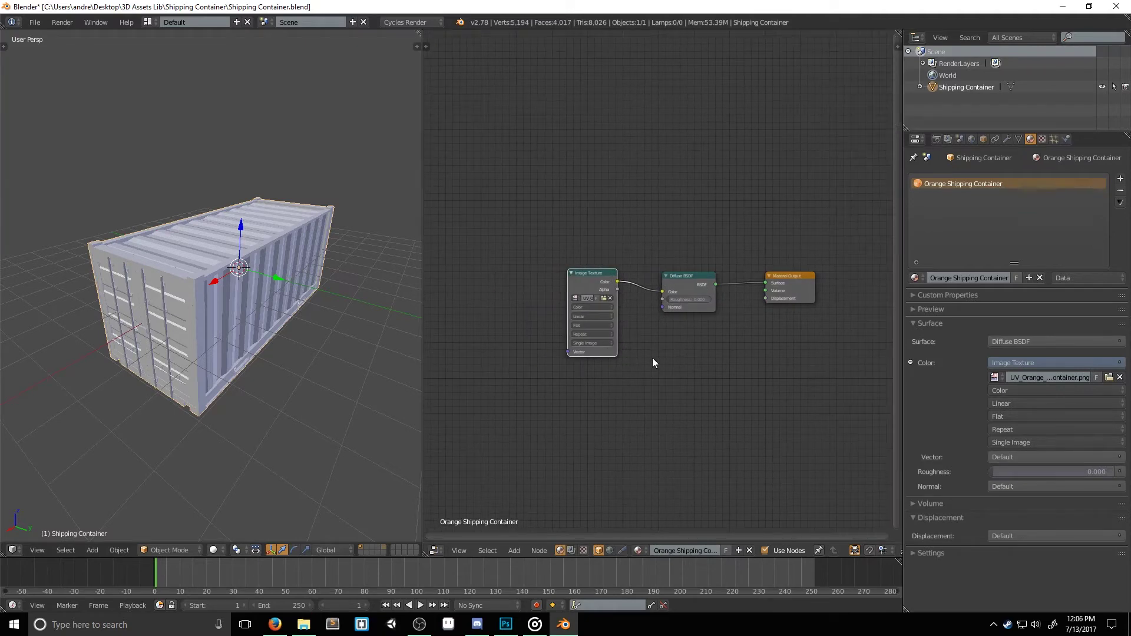
pyautogui.scroll(3, 693, 333)
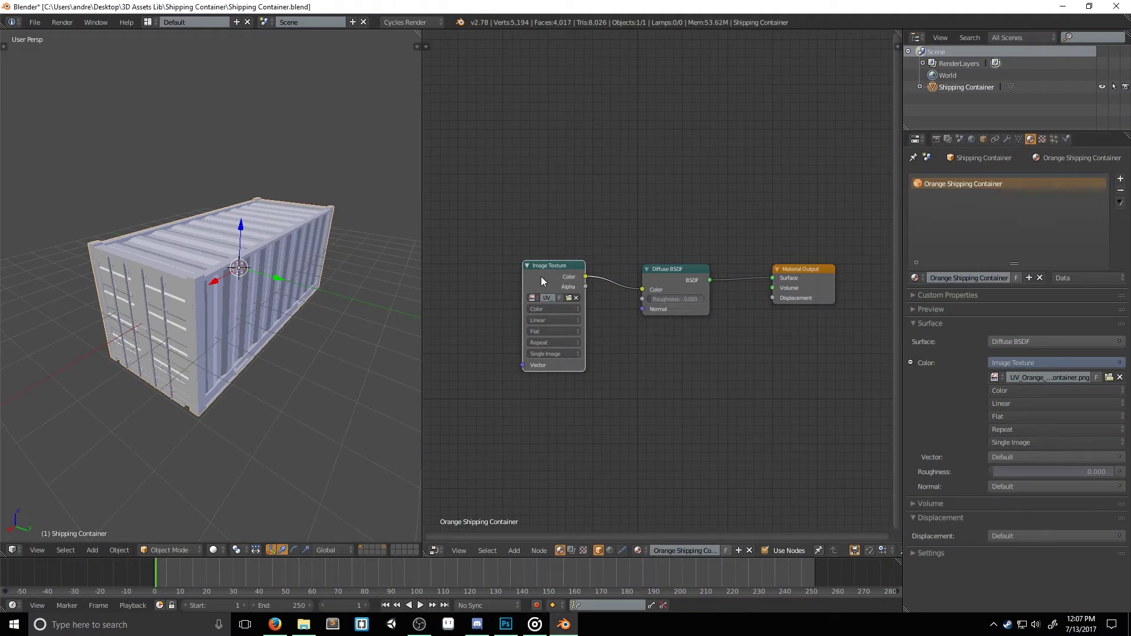
pyautogui.hotkey('shift', 'a')
pyautogui.moveTo(560, 446)
pyautogui.click(534, 299)
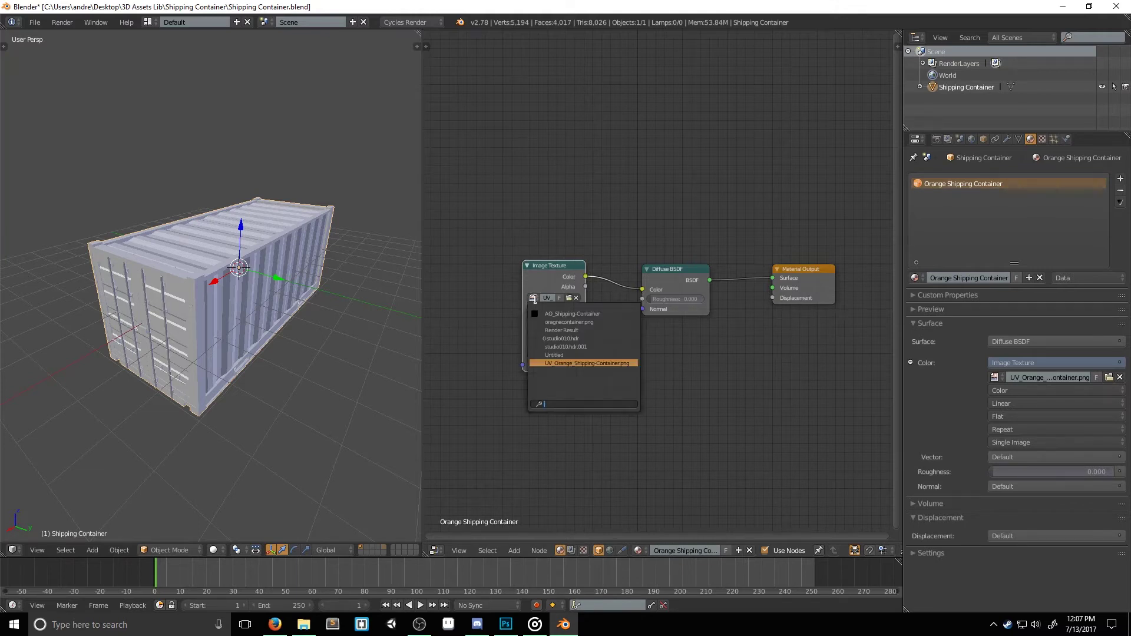
# - Load AO_Shipping-Container into the Image Texture node and set viewport shading to Texture
pyautogui.click(563, 312)
pyautogui.click(219, 549)
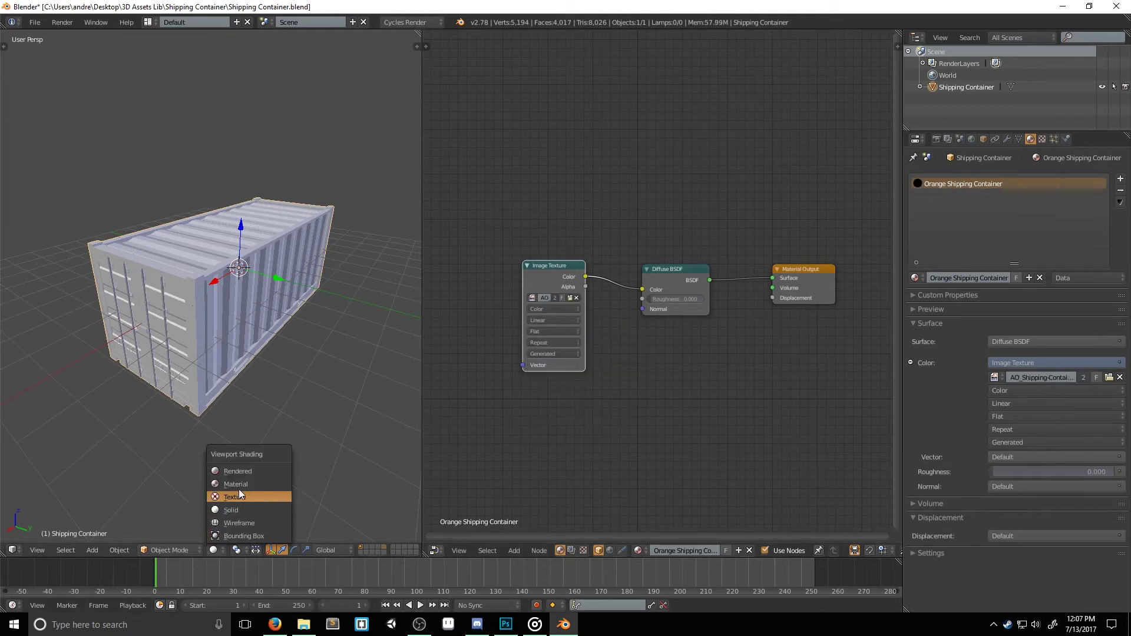
pyautogui.click(238, 487)
pyautogui.scroll(4, 265, 347)
pyautogui.scroll(-3, 248, 345)
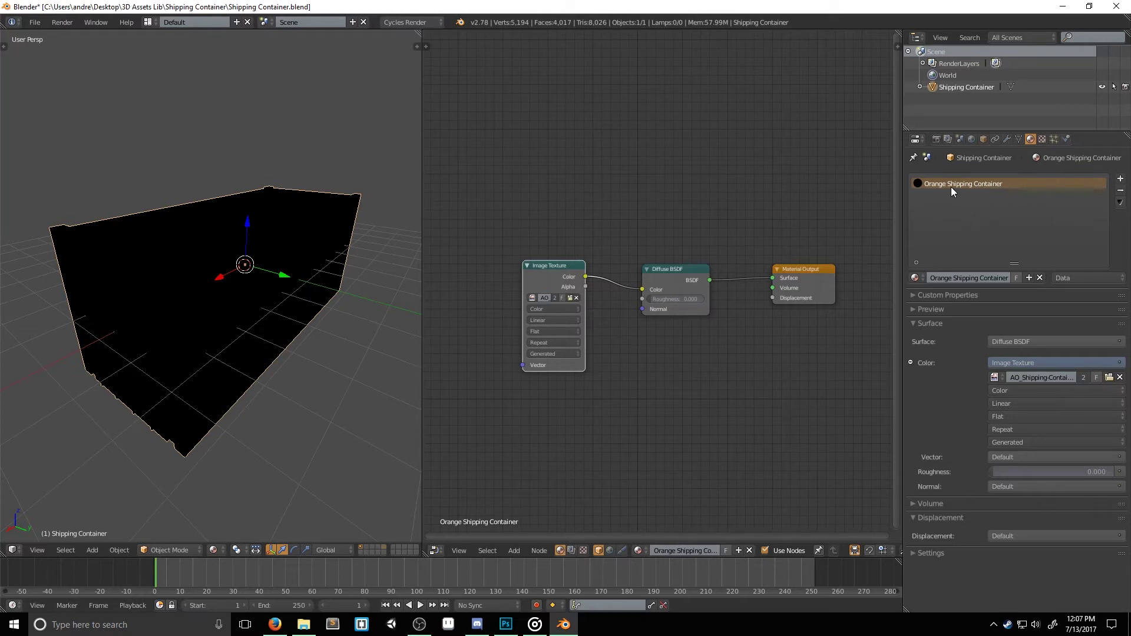
pyautogui.click(935, 138)
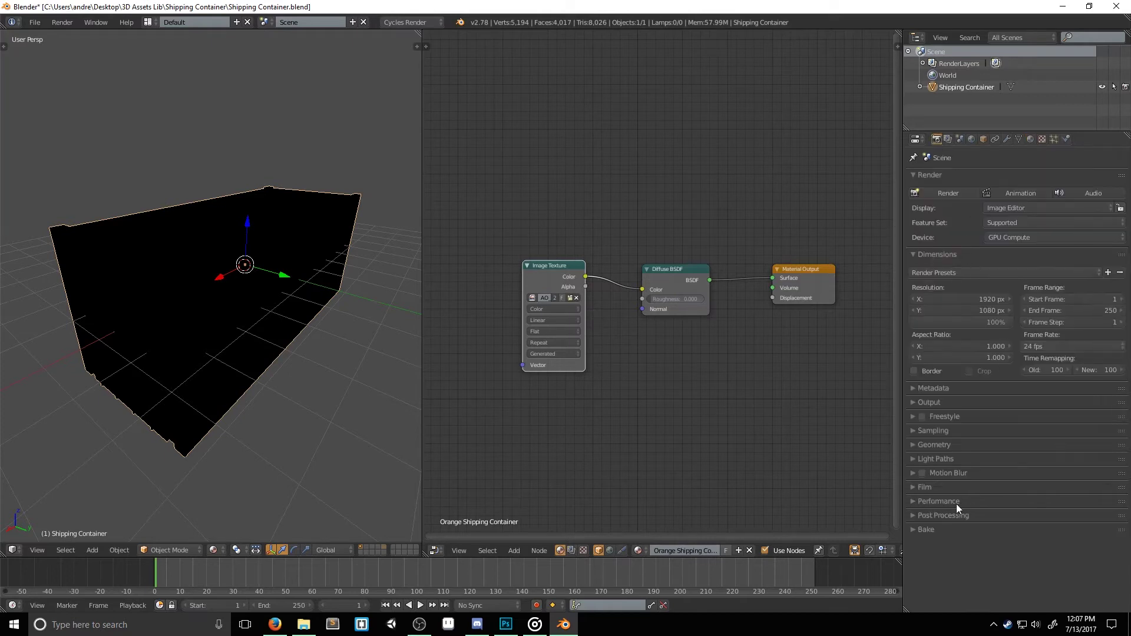
# - Expand the Bake panel and set the bake type to Ambient Occlusion
pyautogui.click(921, 530)
pyautogui.scroll(-1, 971, 524)
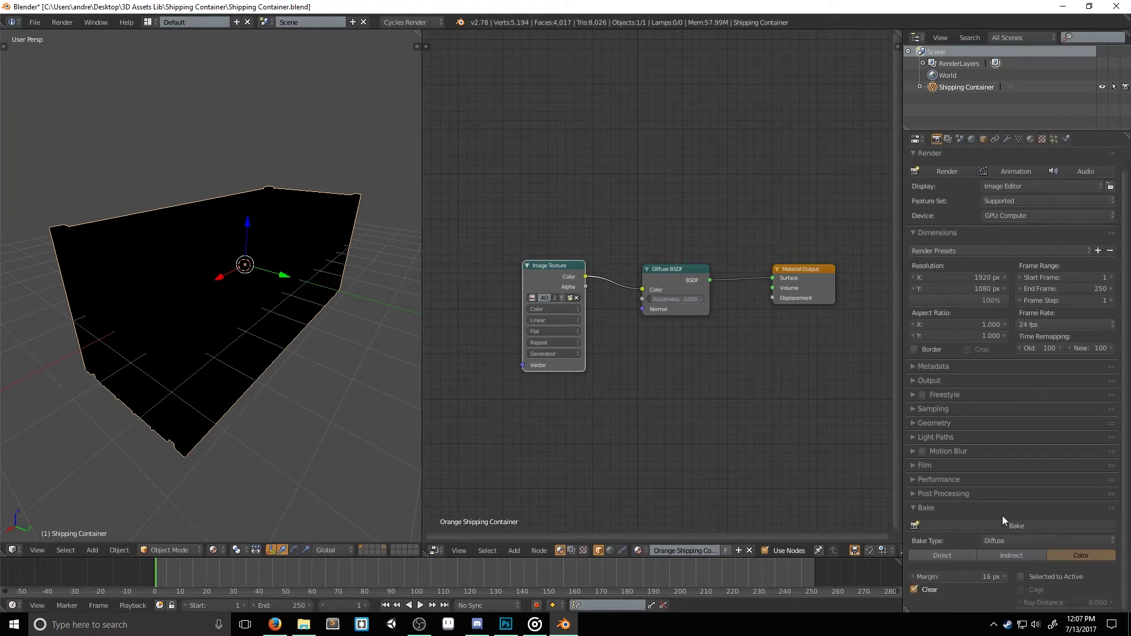
pyautogui.click(1000, 537)
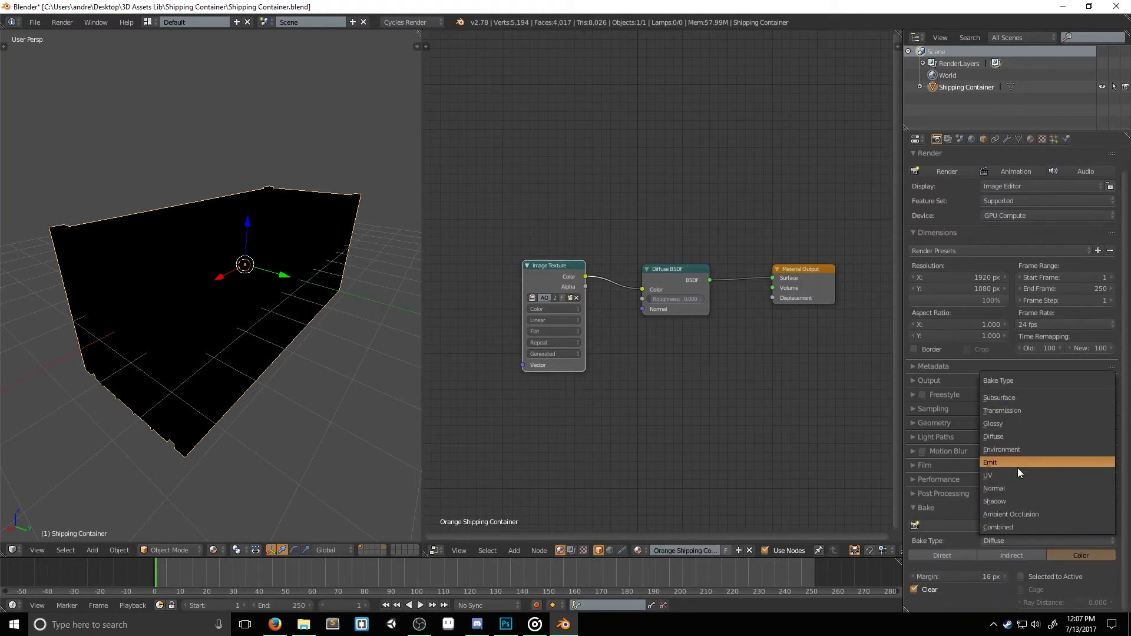
pyautogui.click(1016, 515)
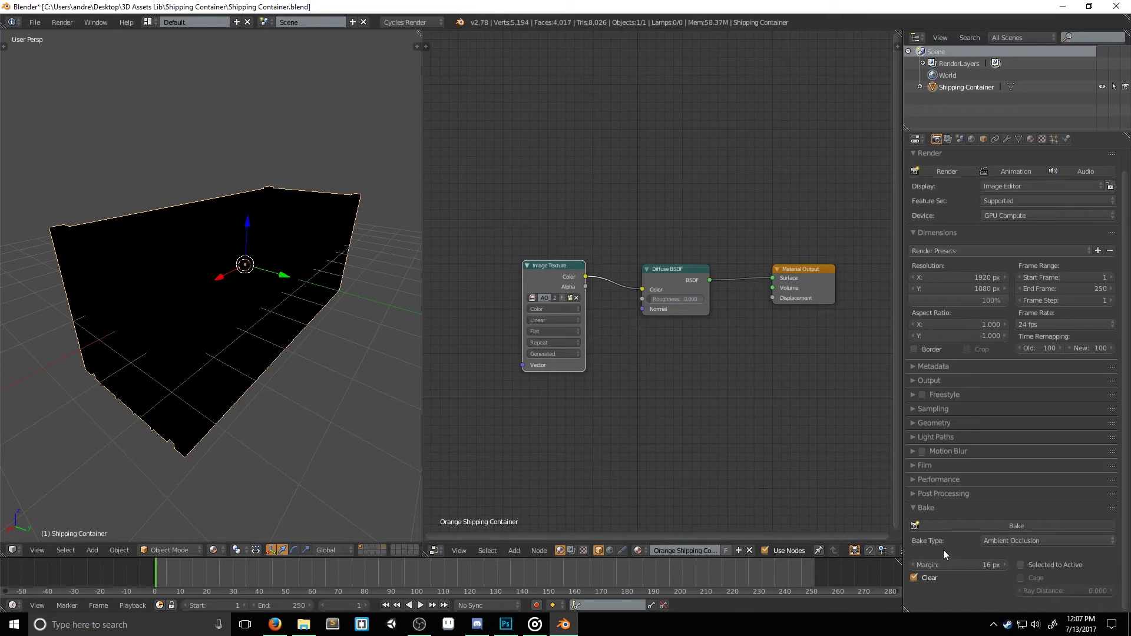
# - Switch the node area back to the UV/Image Editor to view the AO map
pyautogui.click(437, 551)
pyautogui.click(476, 459)
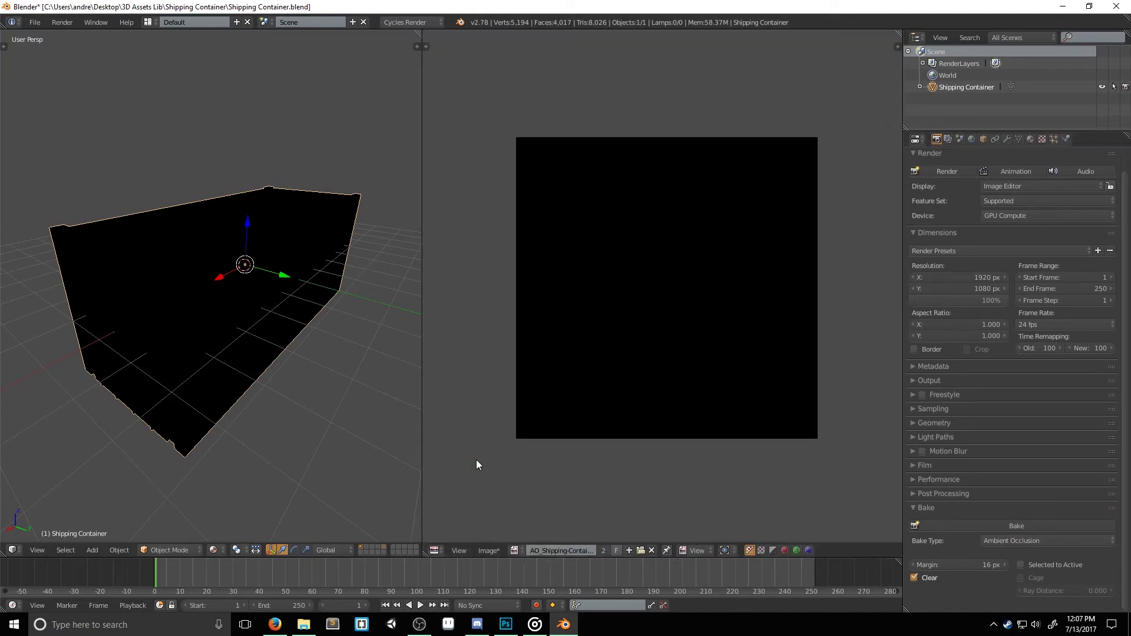
pyautogui.scroll(8, 230, 322)
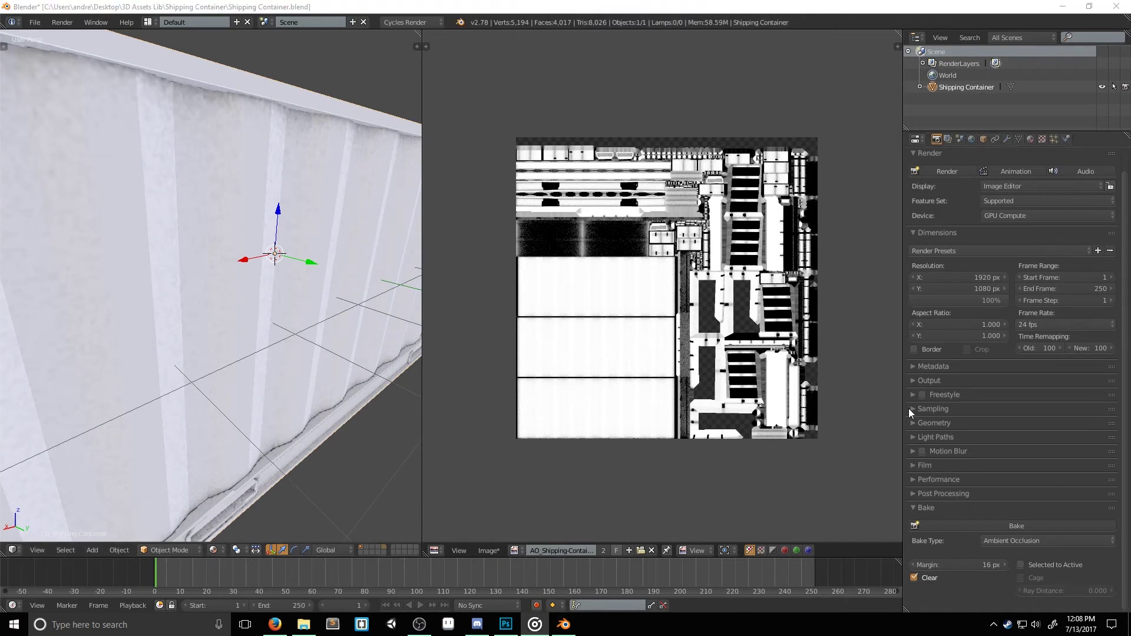
# - Set render samples to 102 and bake the ambient occlusion
pyautogui.click(908, 408)
pyautogui.click(1049, 469)
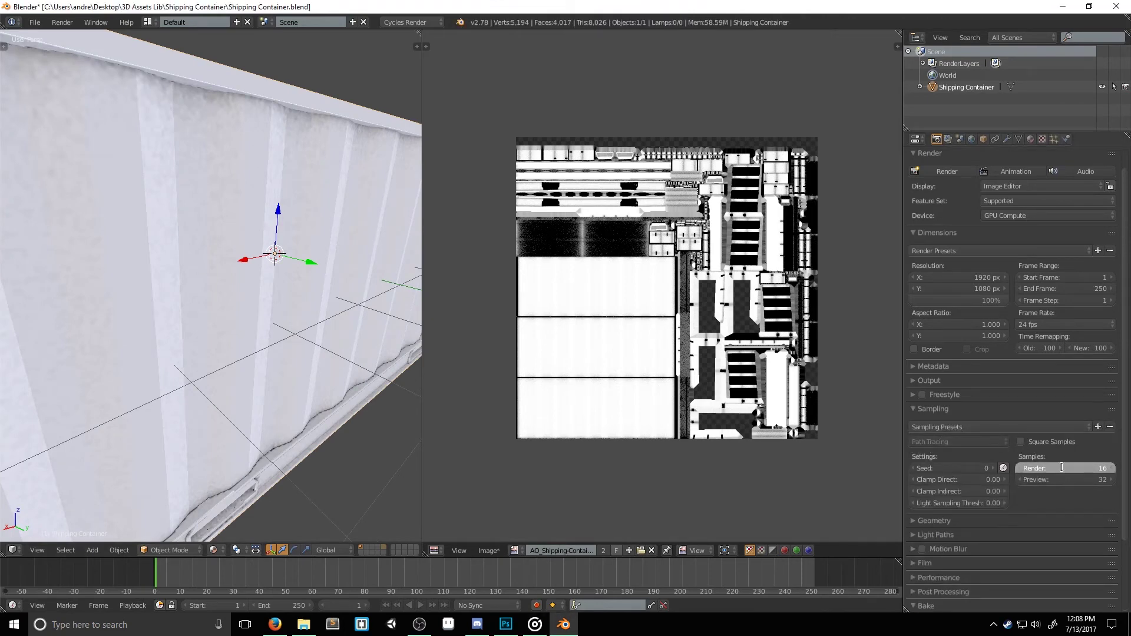
pyautogui.write('102')
pyautogui.press('Return')
pyautogui.click(917, 408)
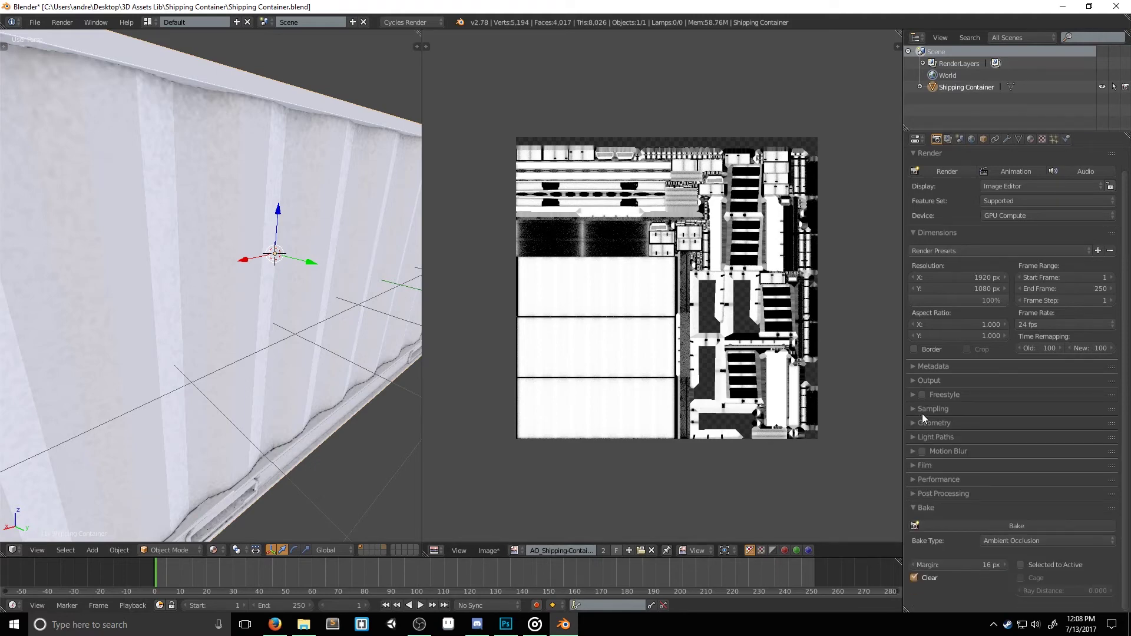
pyautogui.click(996, 525)
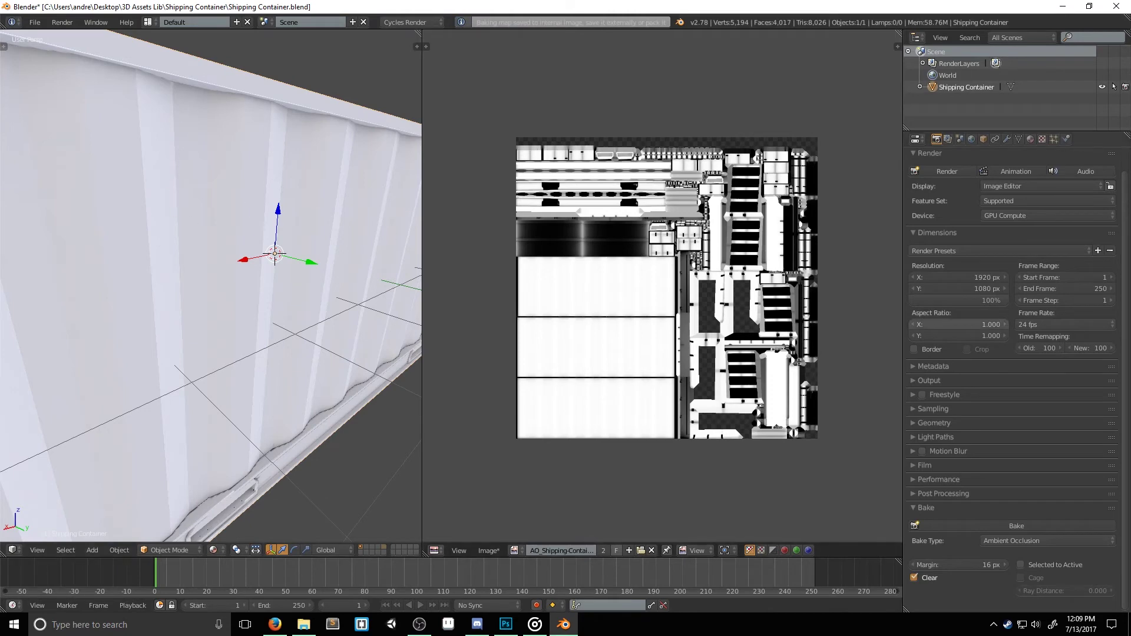
# - Rebake the AO with a 2 px bake margin, then start a new blank image
pyautogui.scroll(-2, 214, 369)
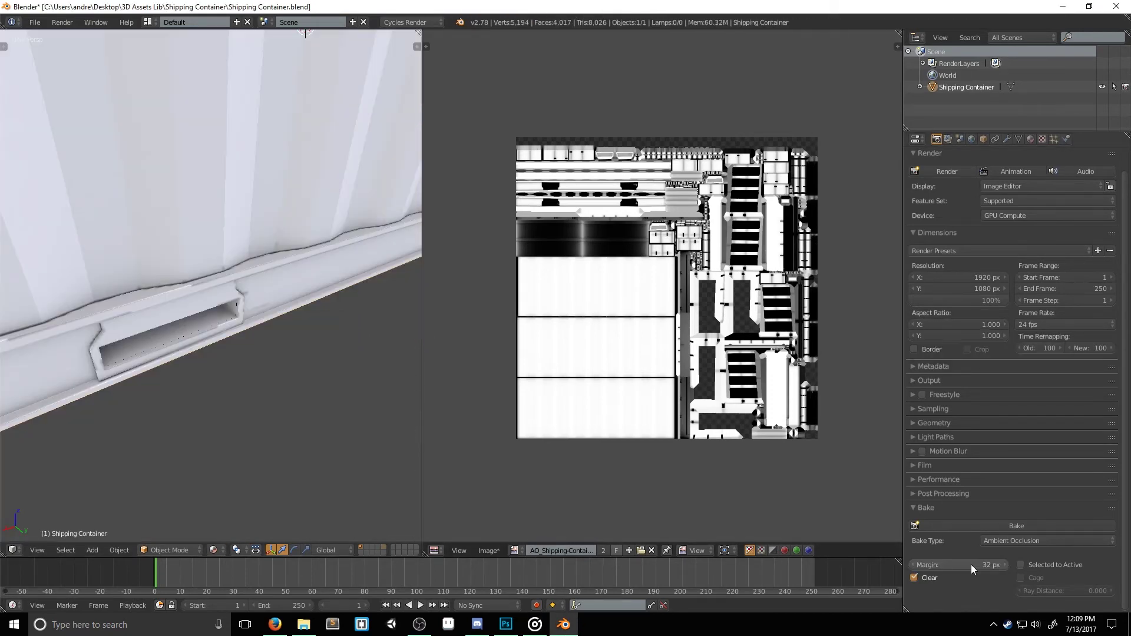
pyautogui.click(1001, 525)
pyautogui.scroll(3, 328, 340)
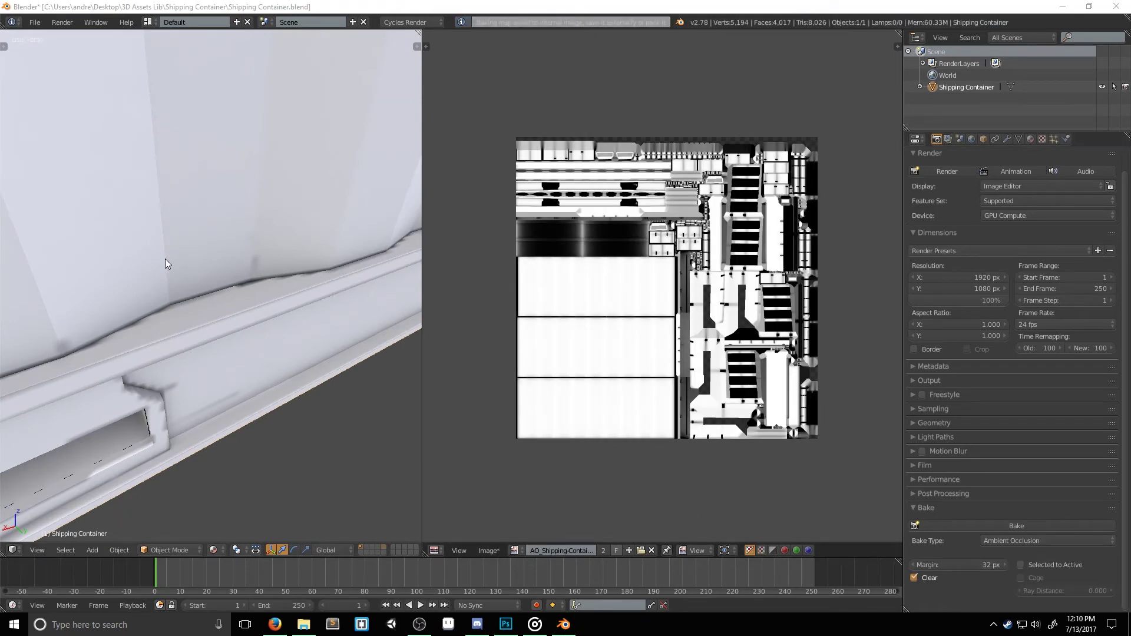
pyautogui.click(970, 567)
pyautogui.write('2')
pyautogui.press('Return')
pyautogui.click(983, 524)
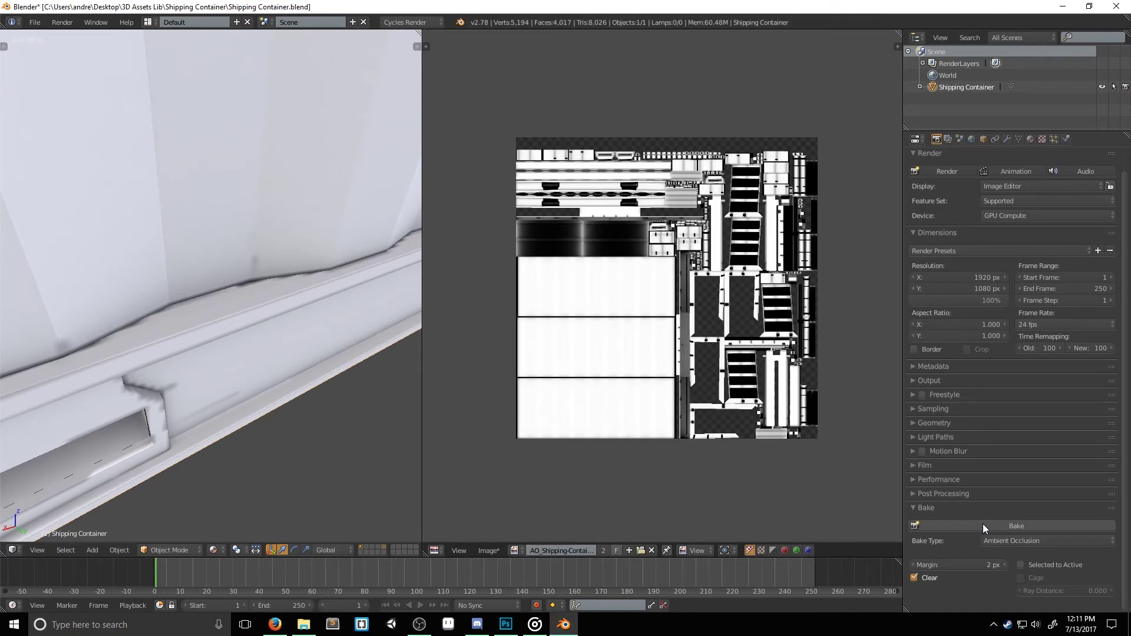
pyautogui.click(493, 550)
pyautogui.click(521, 528)
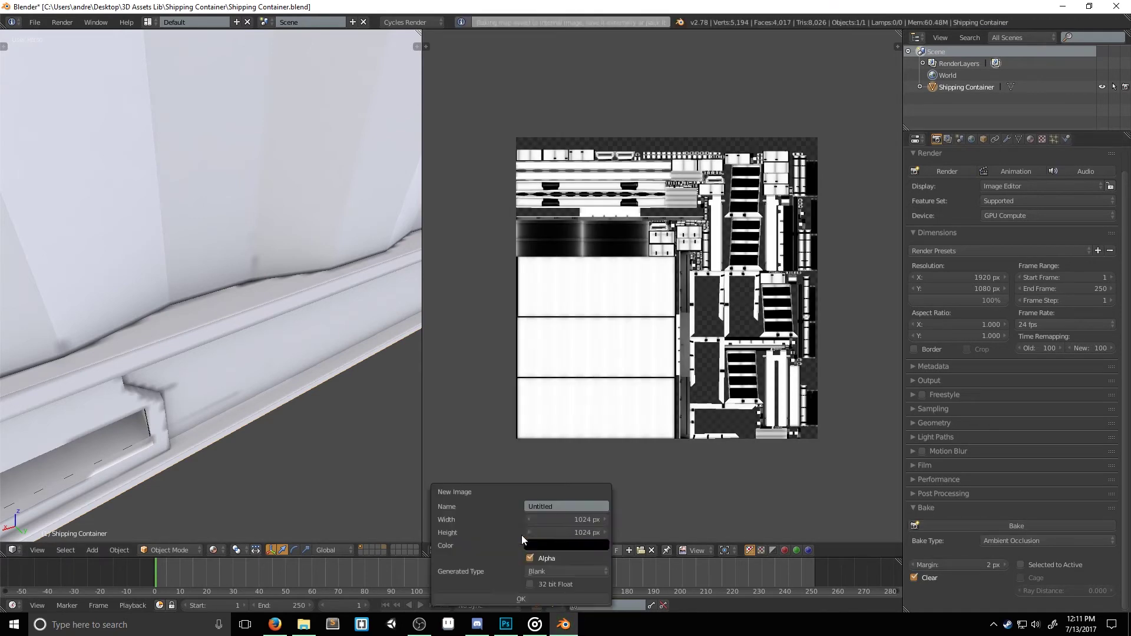
# - Save the baked AO map as AO_Shipping-Container.png on the Desktop
pyautogui.click(558, 507)
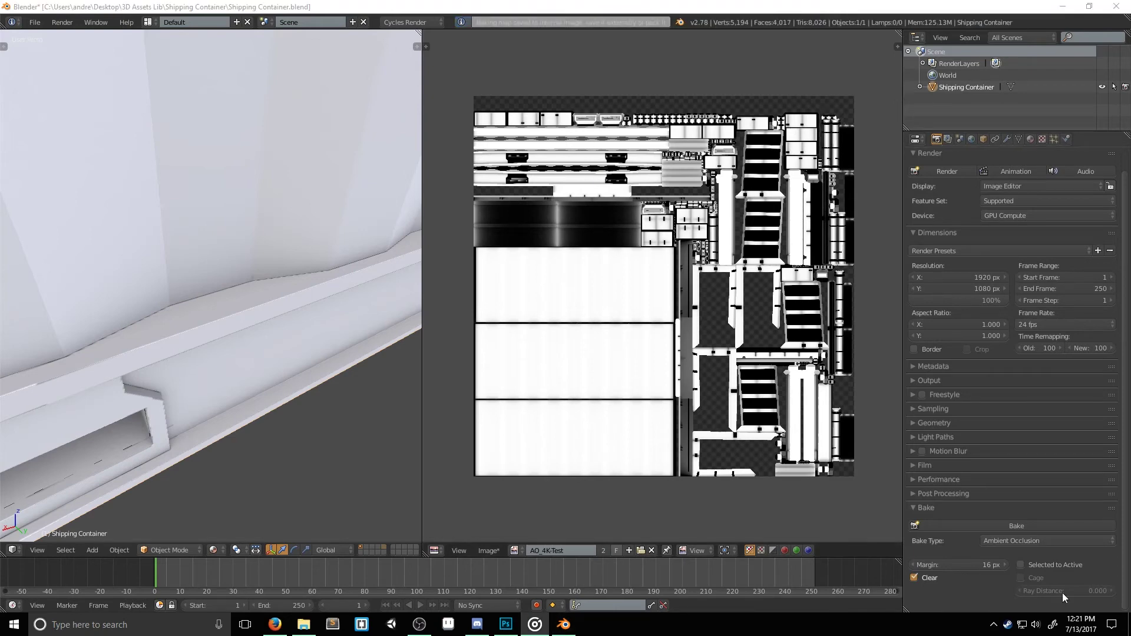
pyautogui.scroll(5, 242, 375)
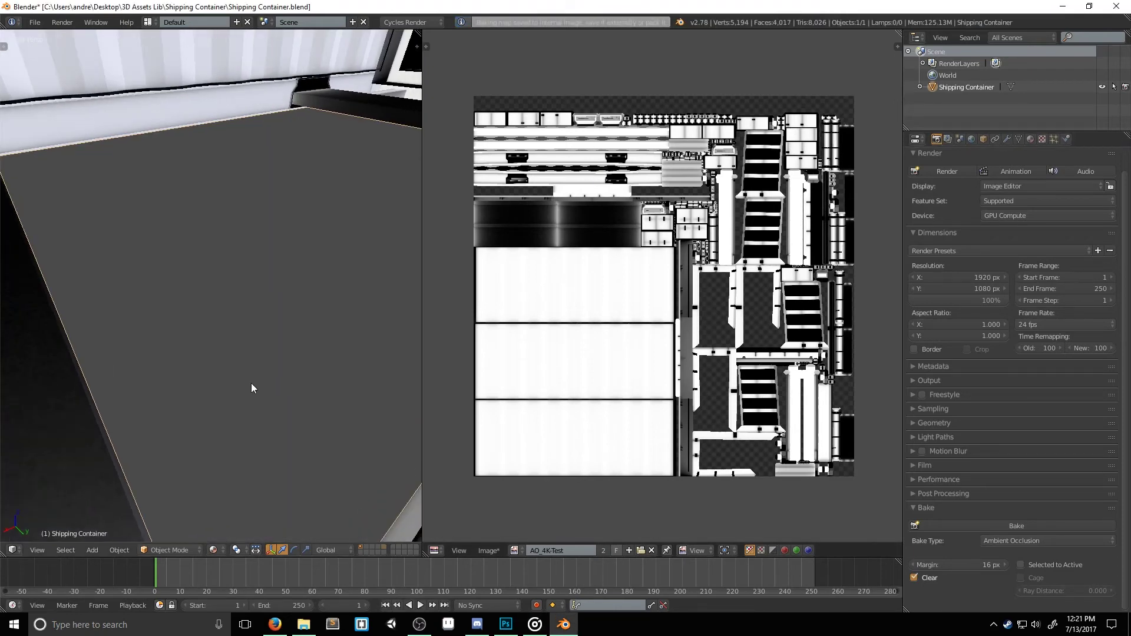
pyautogui.scroll(-5, 251, 383)
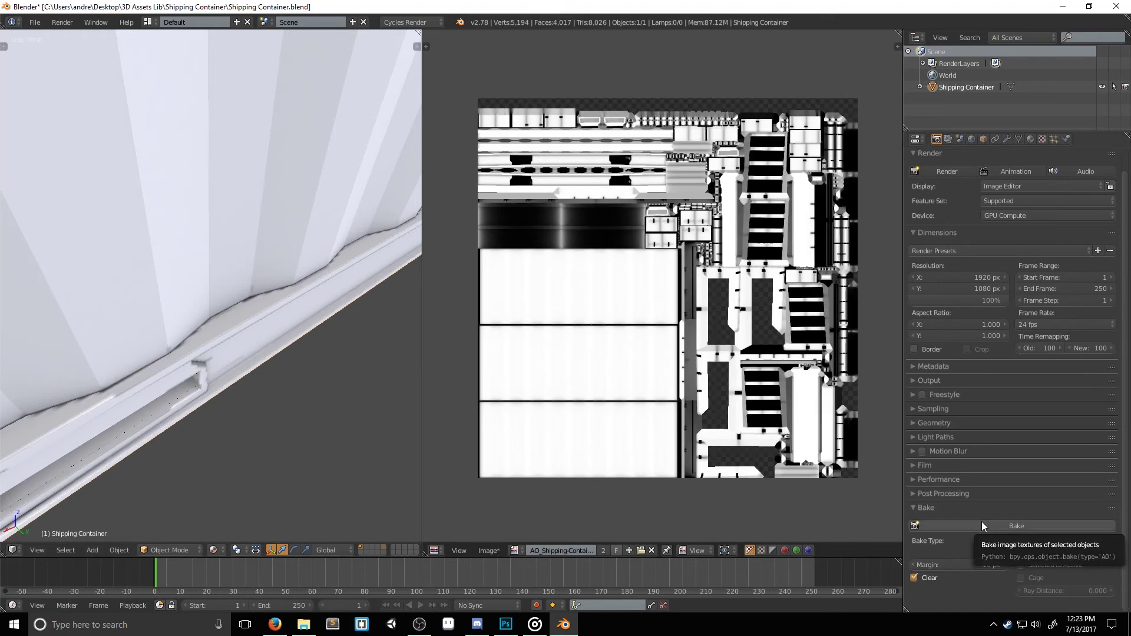
pyautogui.click(494, 550)
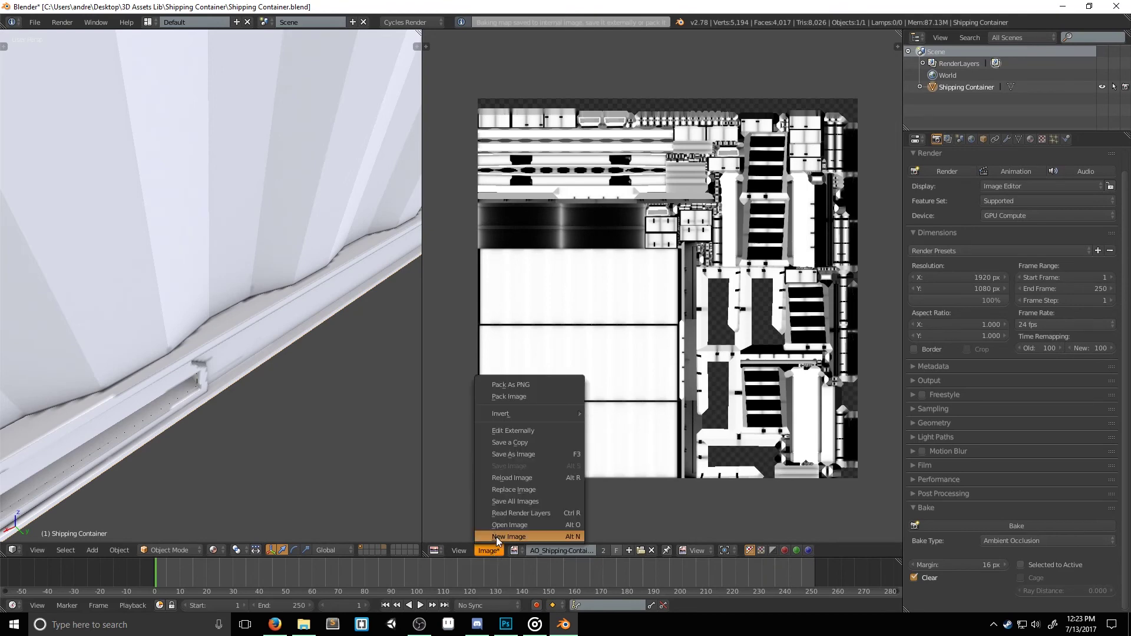
pyautogui.click(521, 456)
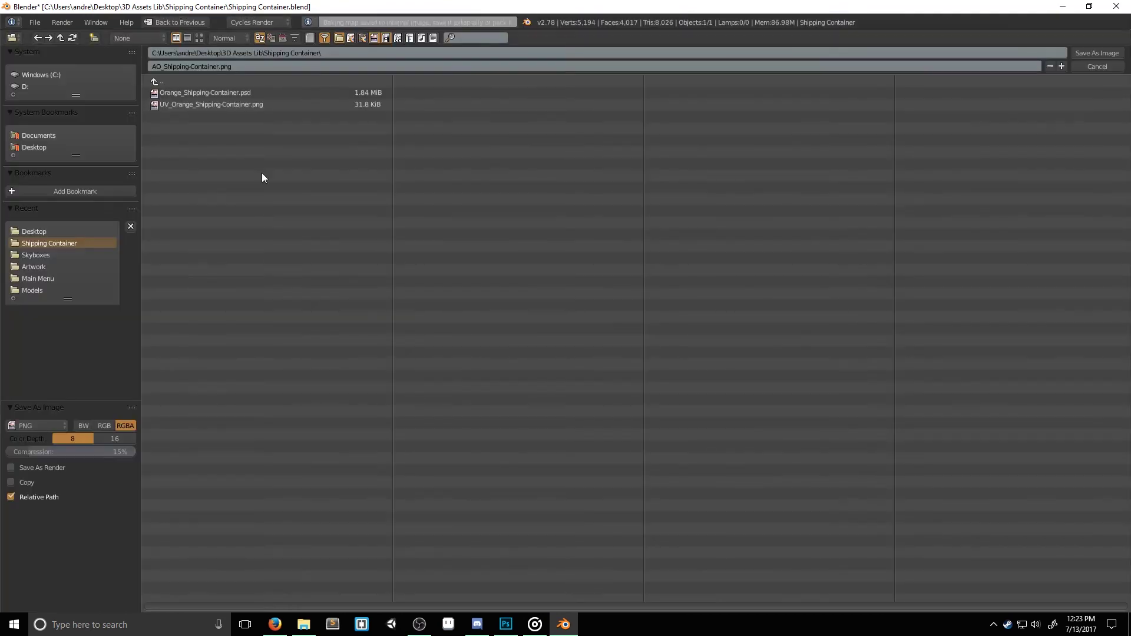
pyautogui.click(47, 147)
pyautogui.click(1097, 52)
# - Return to the Windows desktop, leaving Photoshop behind
pyautogui.press('super+d')
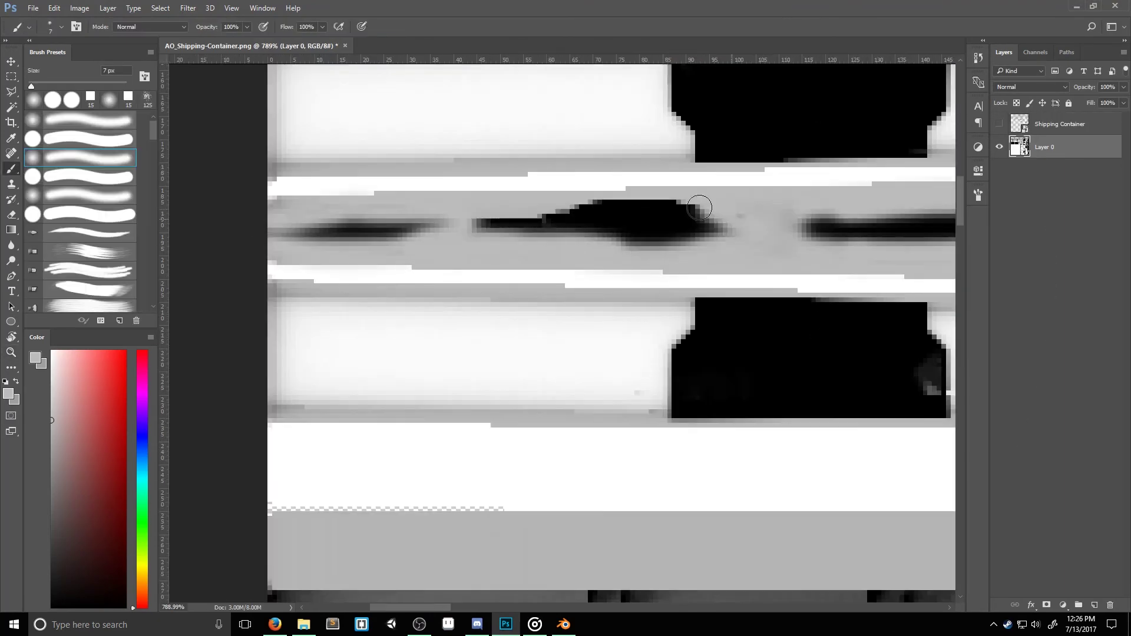
pyautogui.keyDown('alt'); pyautogui.scroll(-9, 664, 289); pyautogui.keyUp('alt')
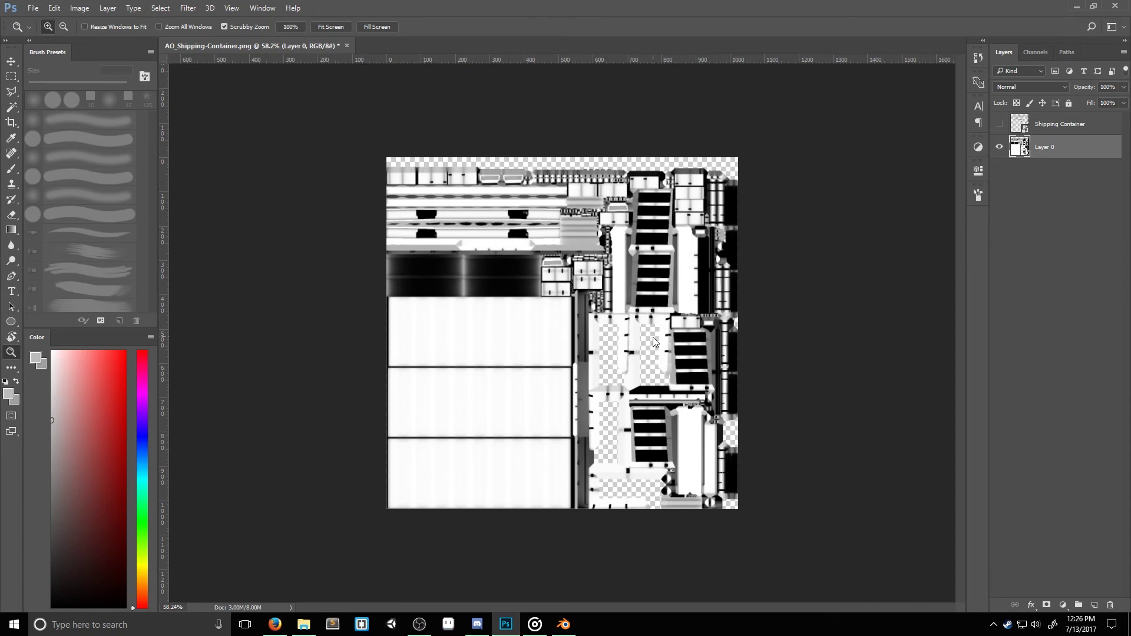
pyautogui.press('super+d')
# - Copy the baked AO PNG into The Fallout Chronicles Project's Assets/Materials folder
pyautogui.doubleClick(22, 265)
pyautogui.doubleClick(480, 225)
pyautogui.doubleClick(447, 139)
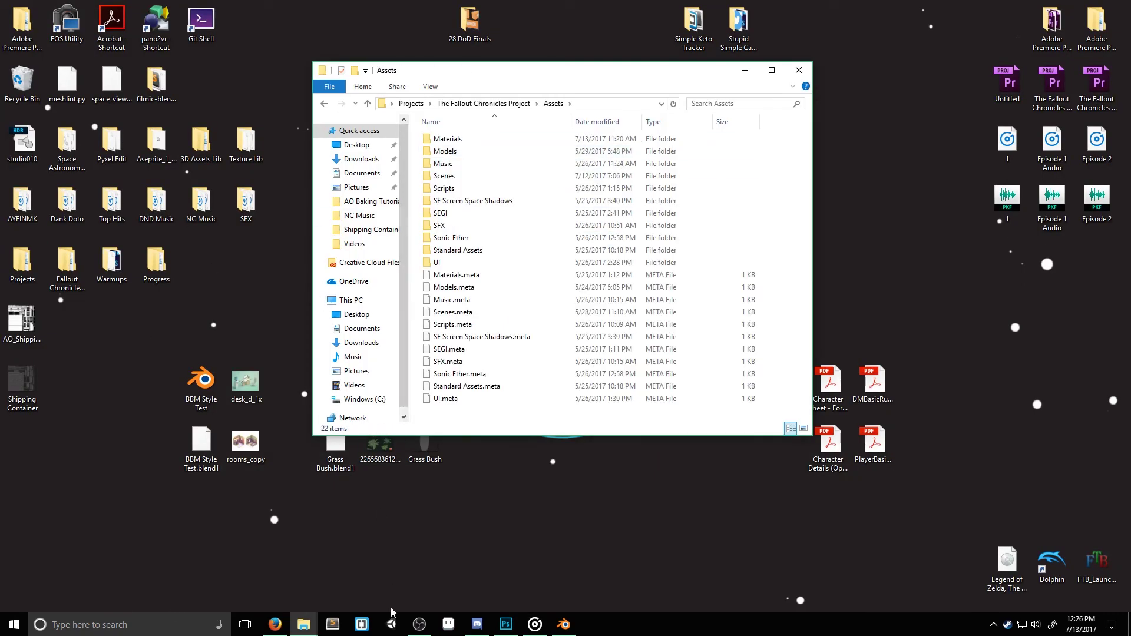
pyautogui.doubleClick(448, 139)
pyautogui.moveTo(25, 318); pyautogui.dragTo(648, 368)
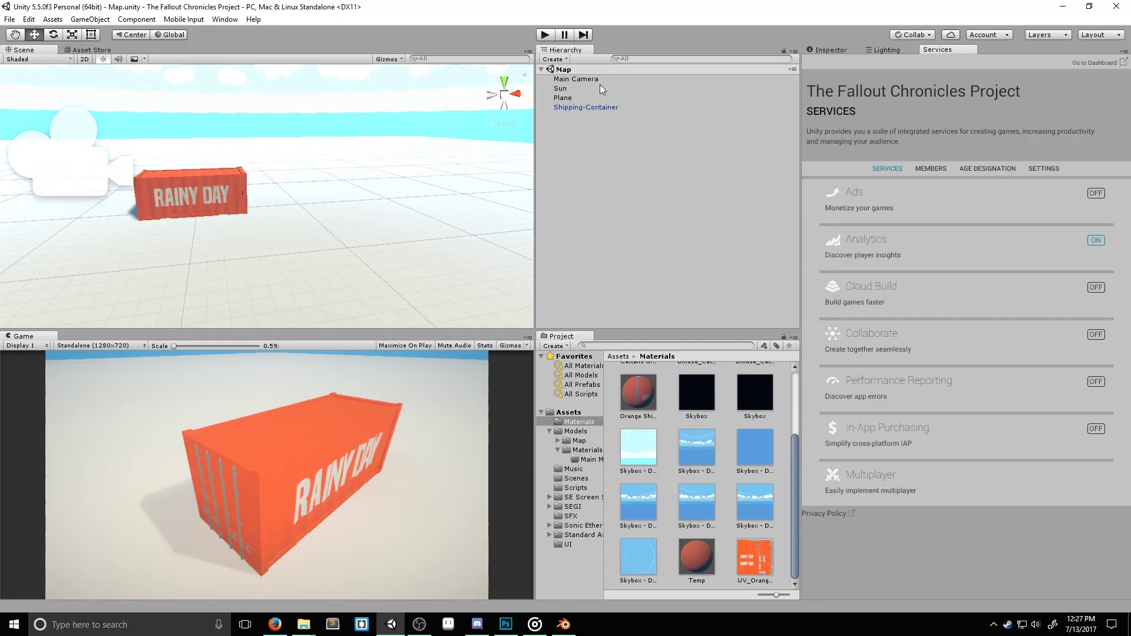
# - Assign the AO texture to the Orange Shipping Container material's Occlusion slot
pyautogui.click(638, 392)
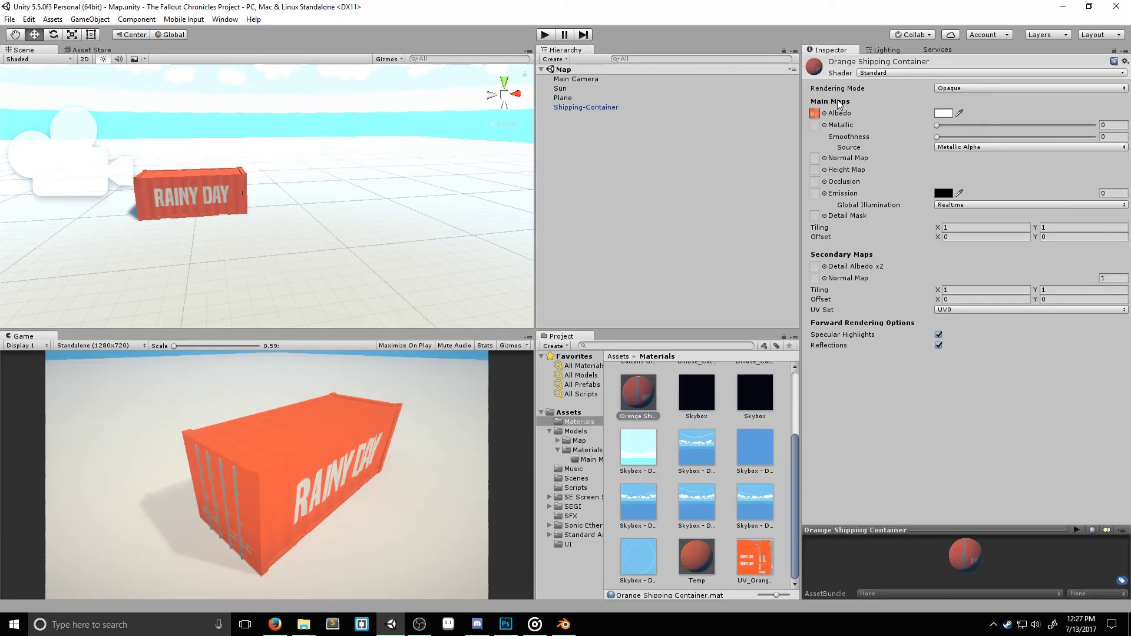
pyautogui.scroll(3, 736, 472)
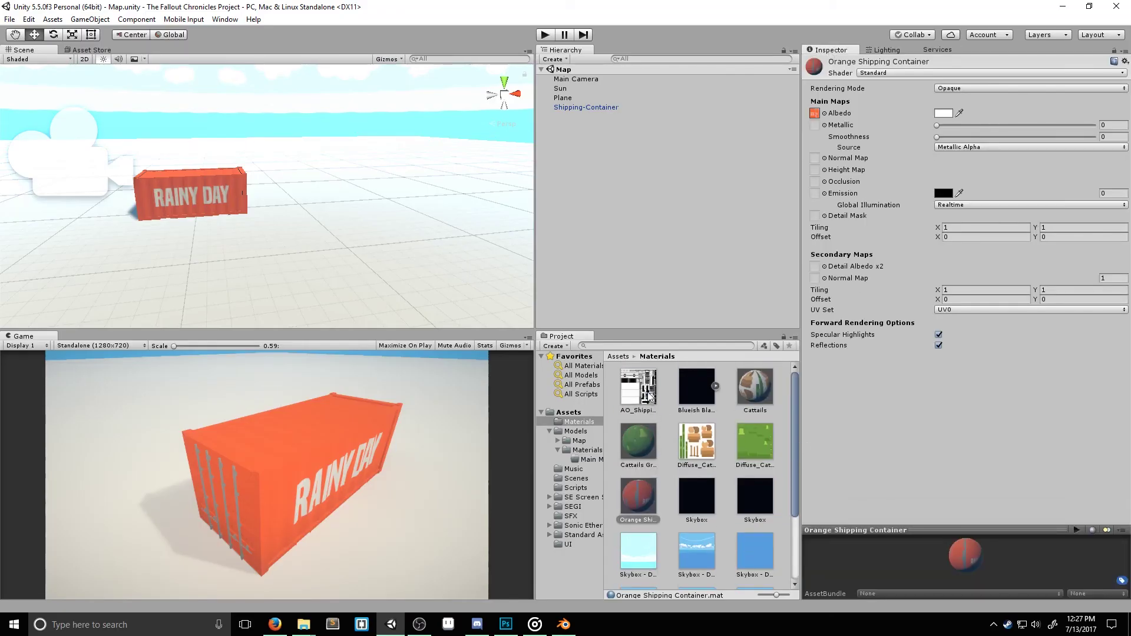
pyautogui.moveTo(646, 394); pyautogui.dragTo(815, 184)
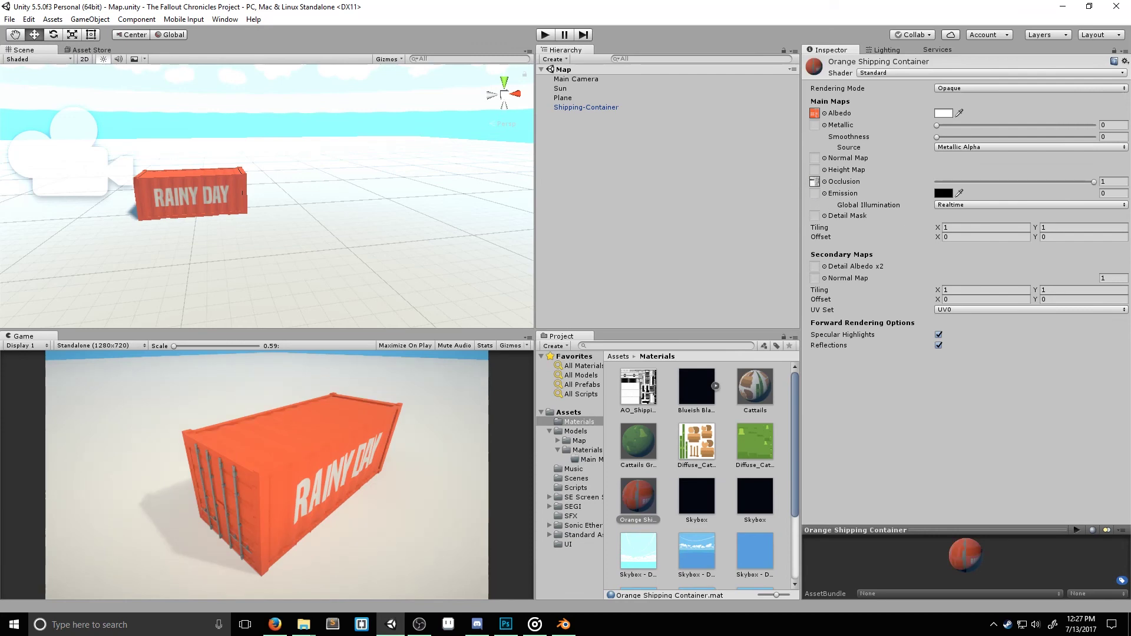
pyautogui.hotkey('alt', 'Tab')
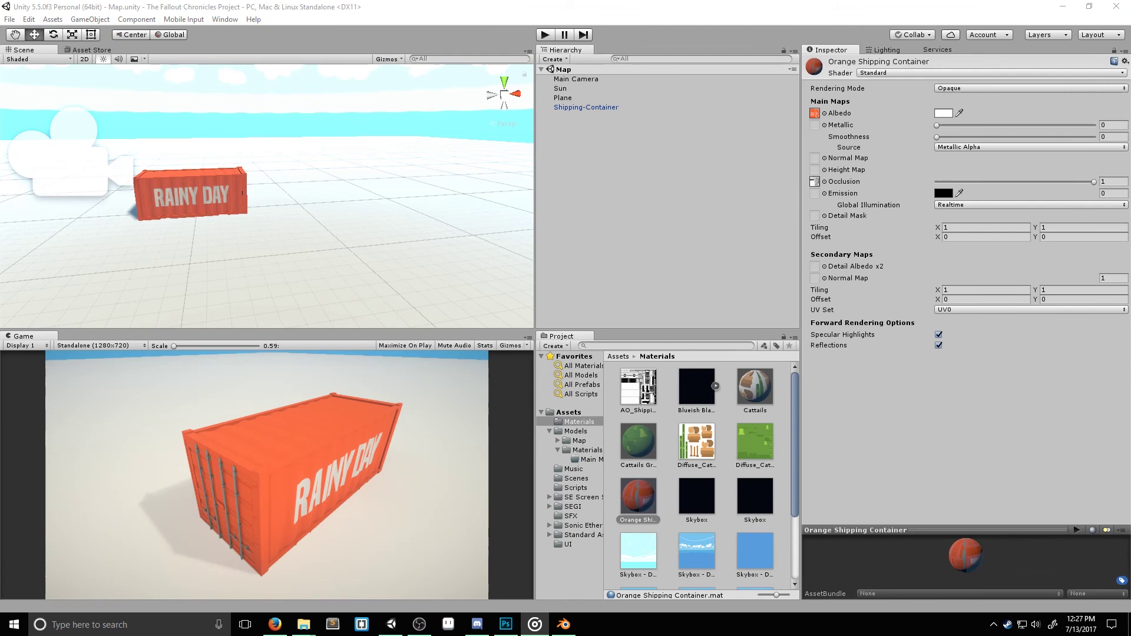